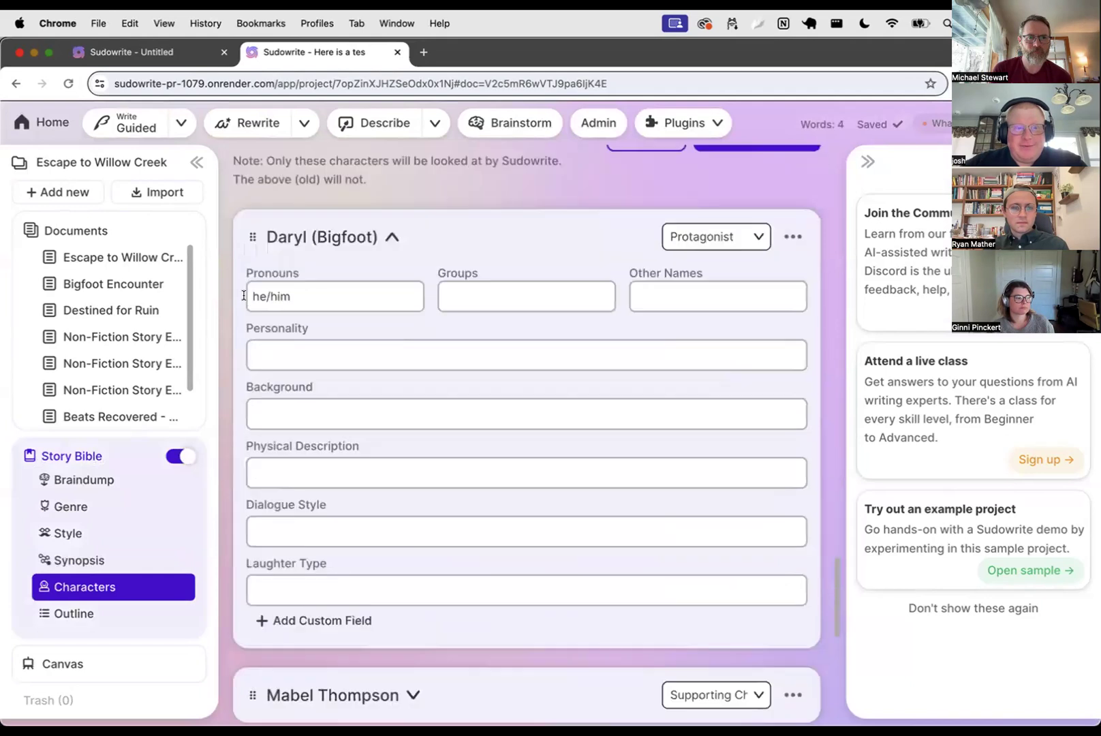
scroll(312, 278, down, 3)
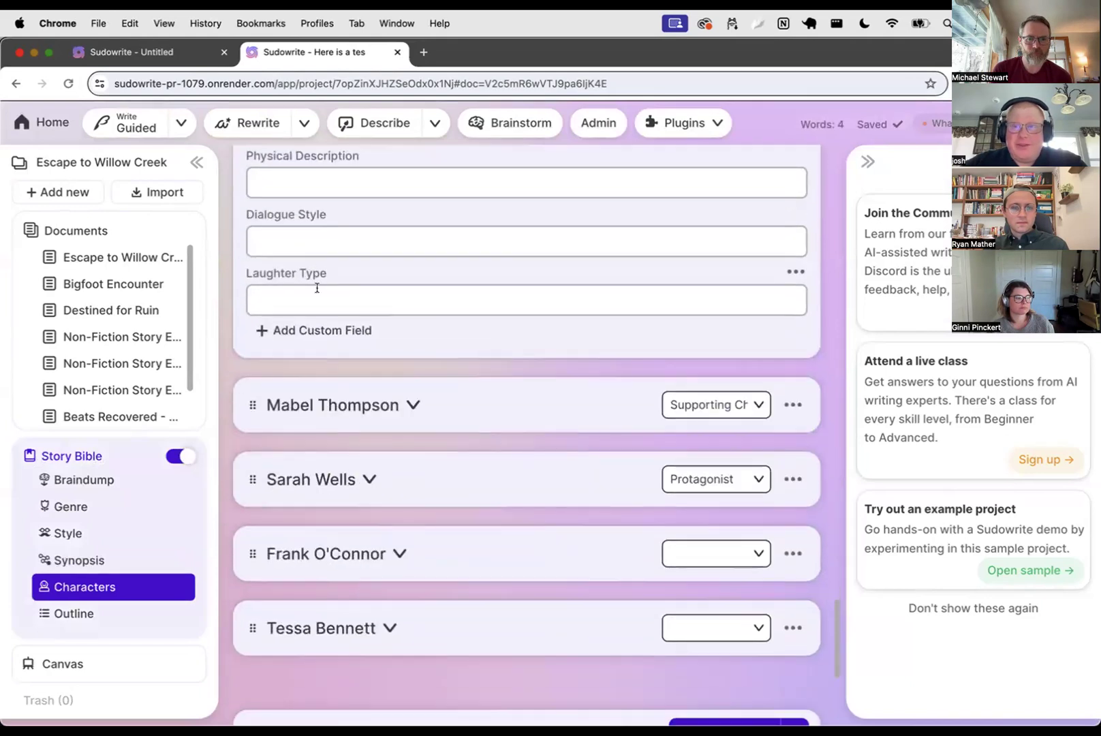
- Collapse Daryl (Bigfoot)'s character card so all five characters show as compact entries
scroll(341, 336, up, 5)
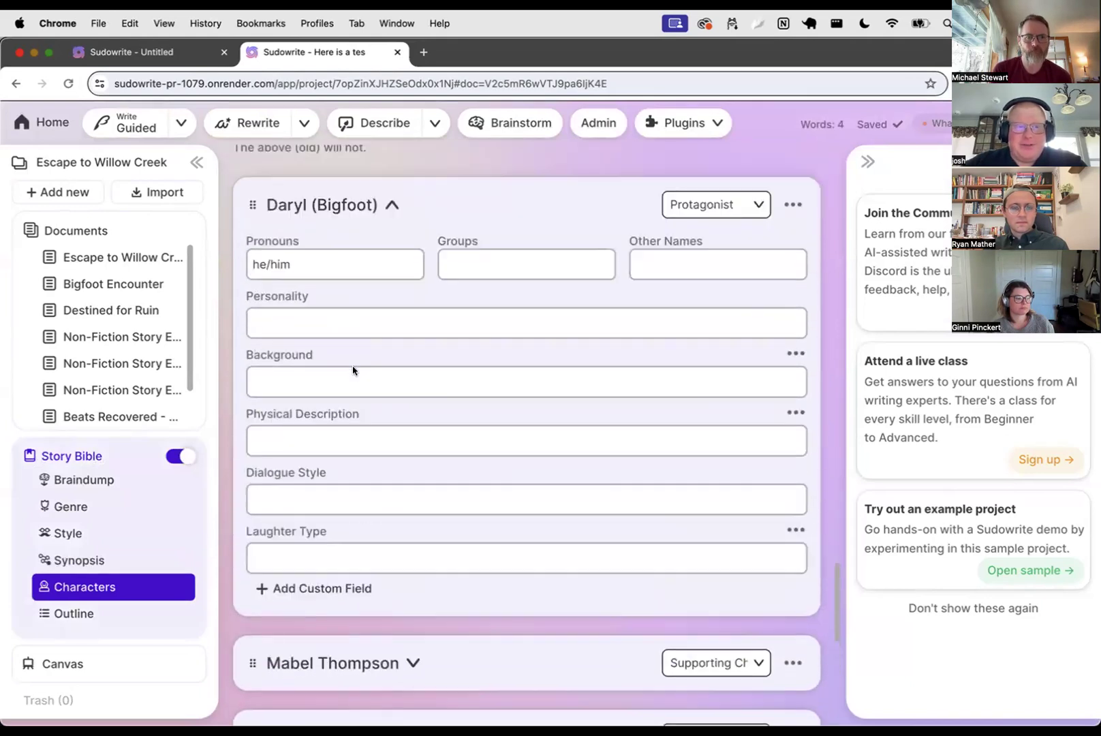
click(391, 214)
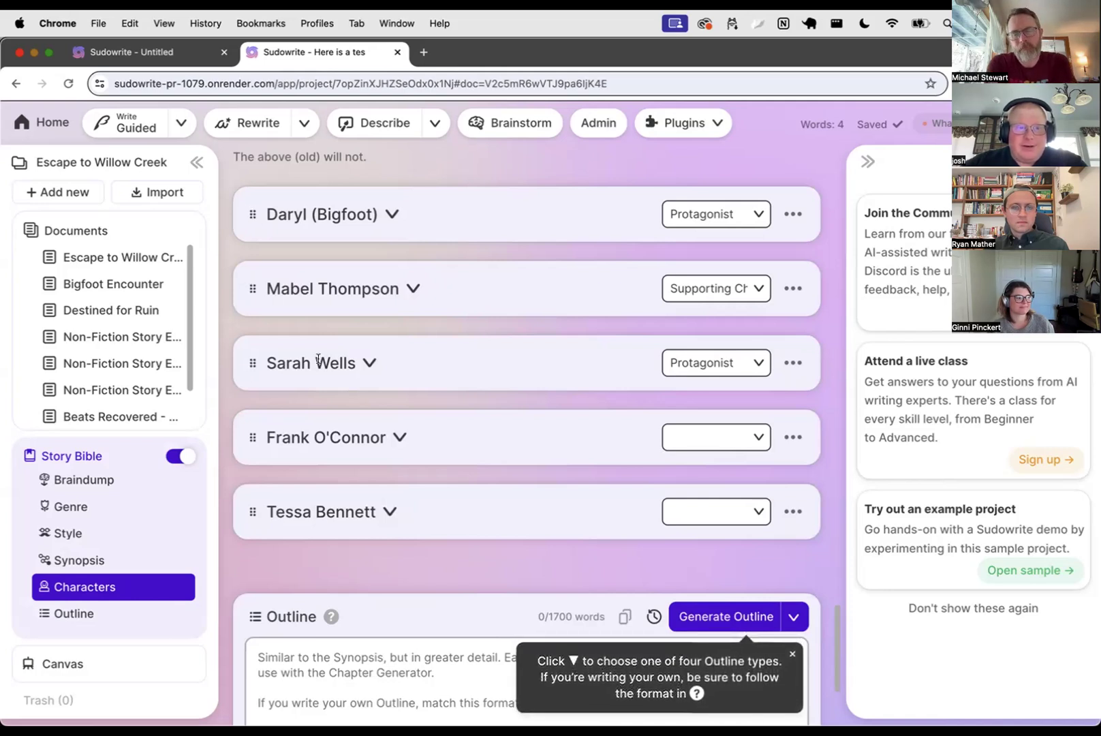
mouse_move(249, 361)
mouse_down()
mouse_move(244, 273)
mouse_move(238, 344)
mouse_up()
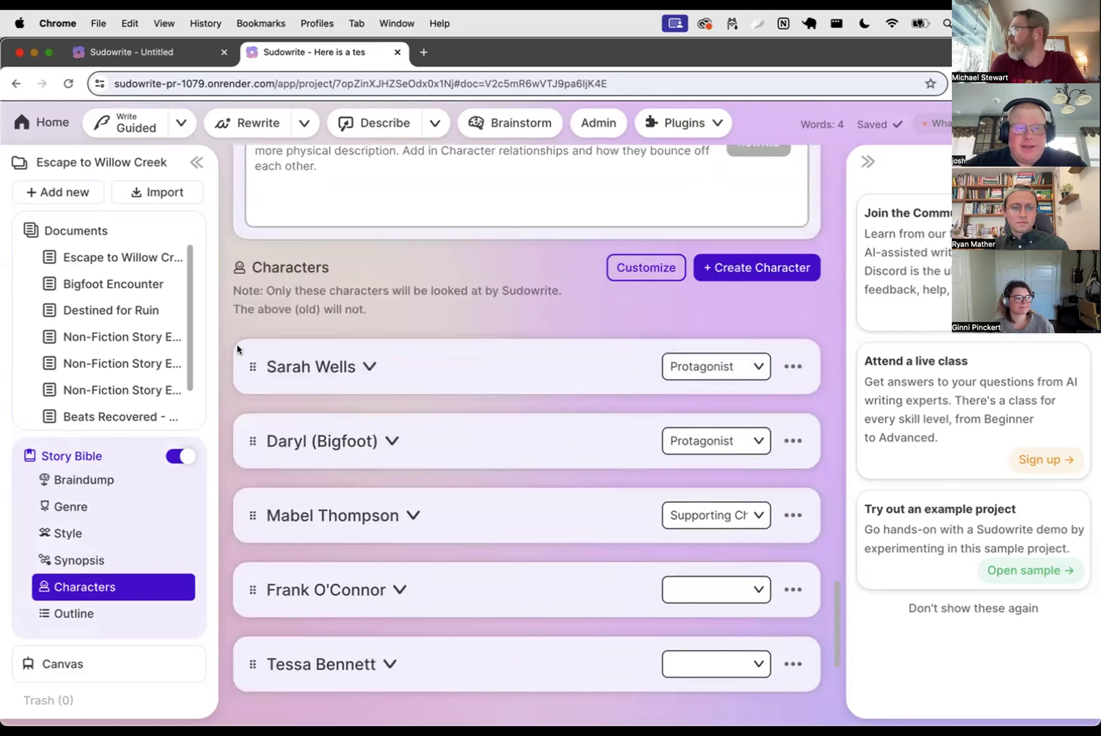
click(400, 513)
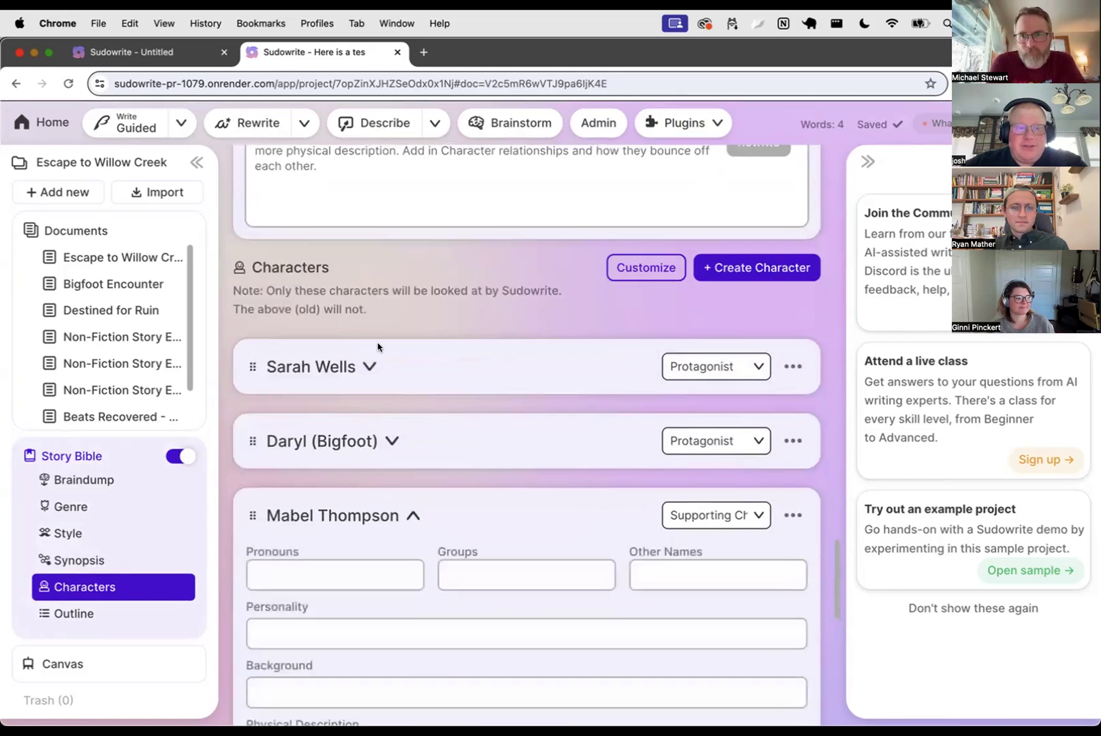
scroll(389, 323, down, 3)
scroll(389, 323, down, 2)
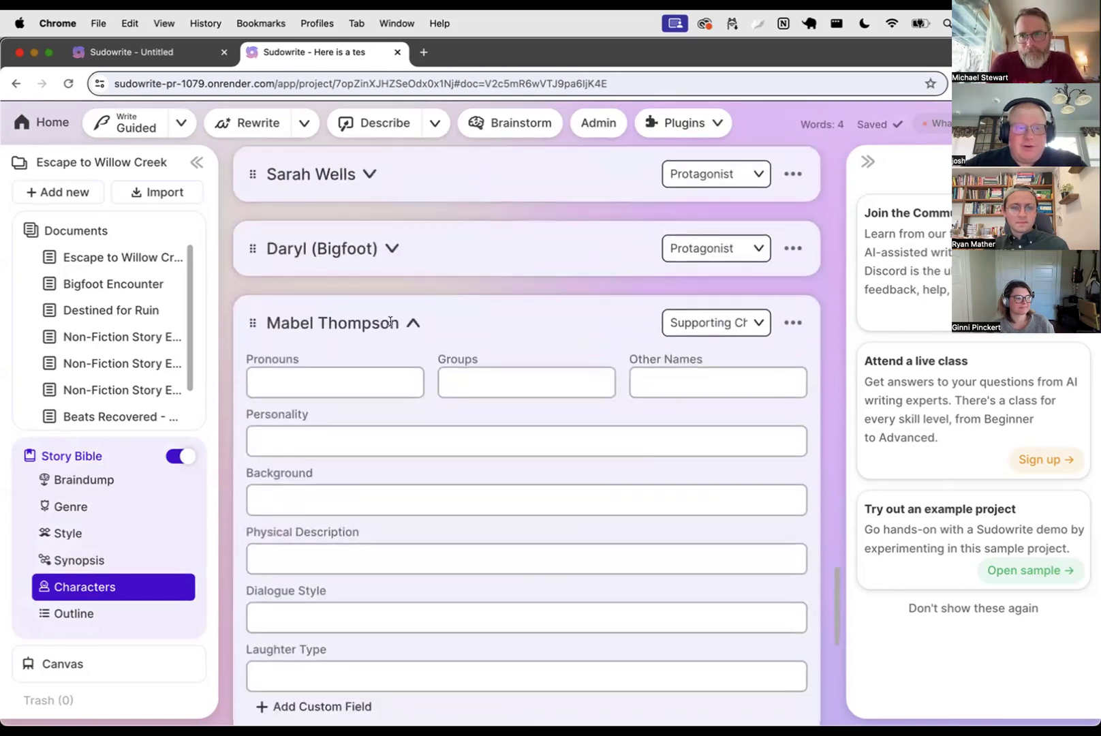
drag(250, 303, 243, 408)
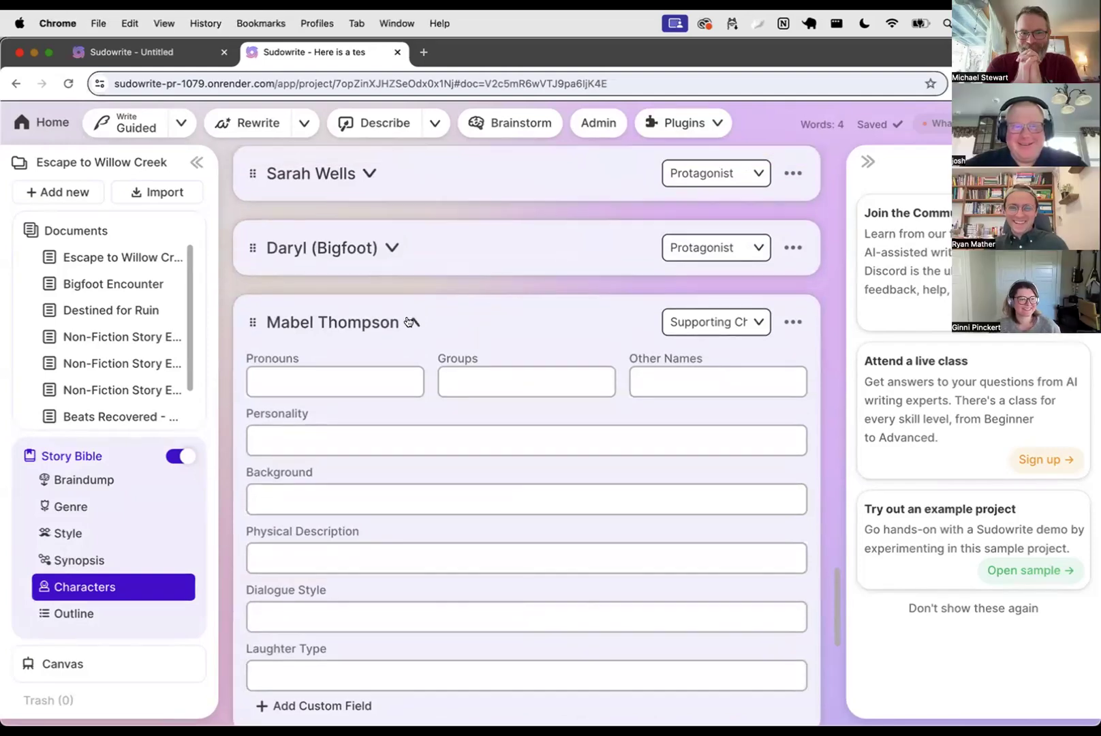
- Collapse Mabel Thompson, create a blank character, and drag it up under Mabel
click(413, 320)
scroll(783, 178, up, 2)
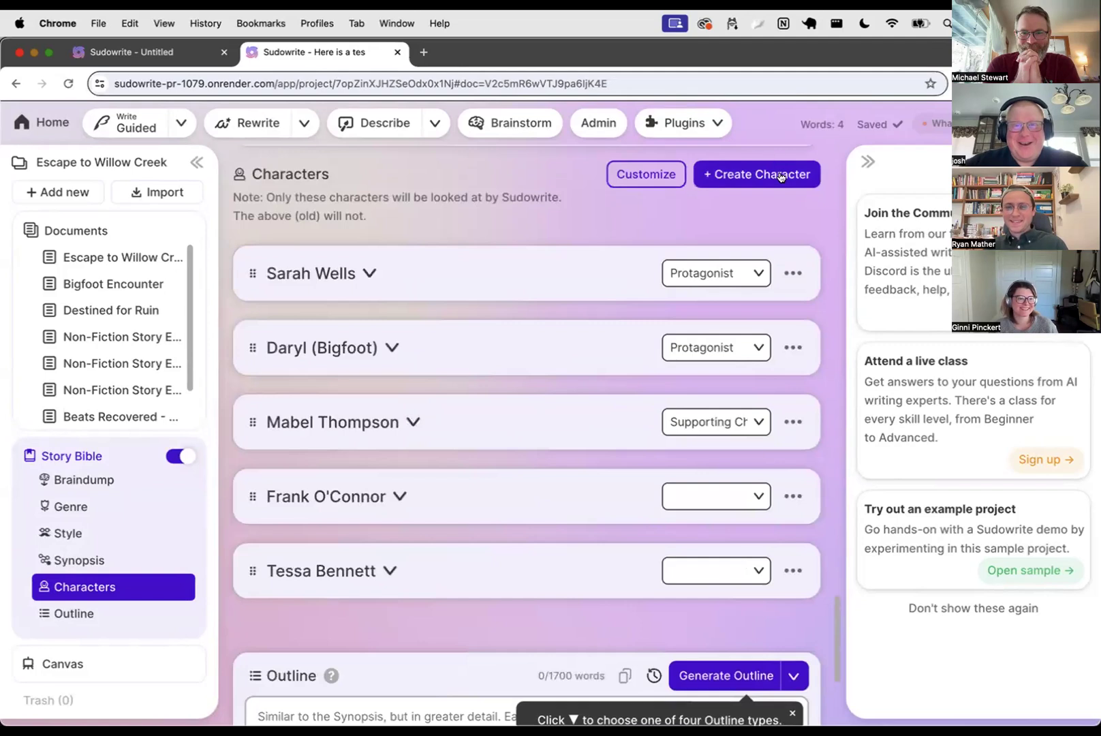
click(782, 177)
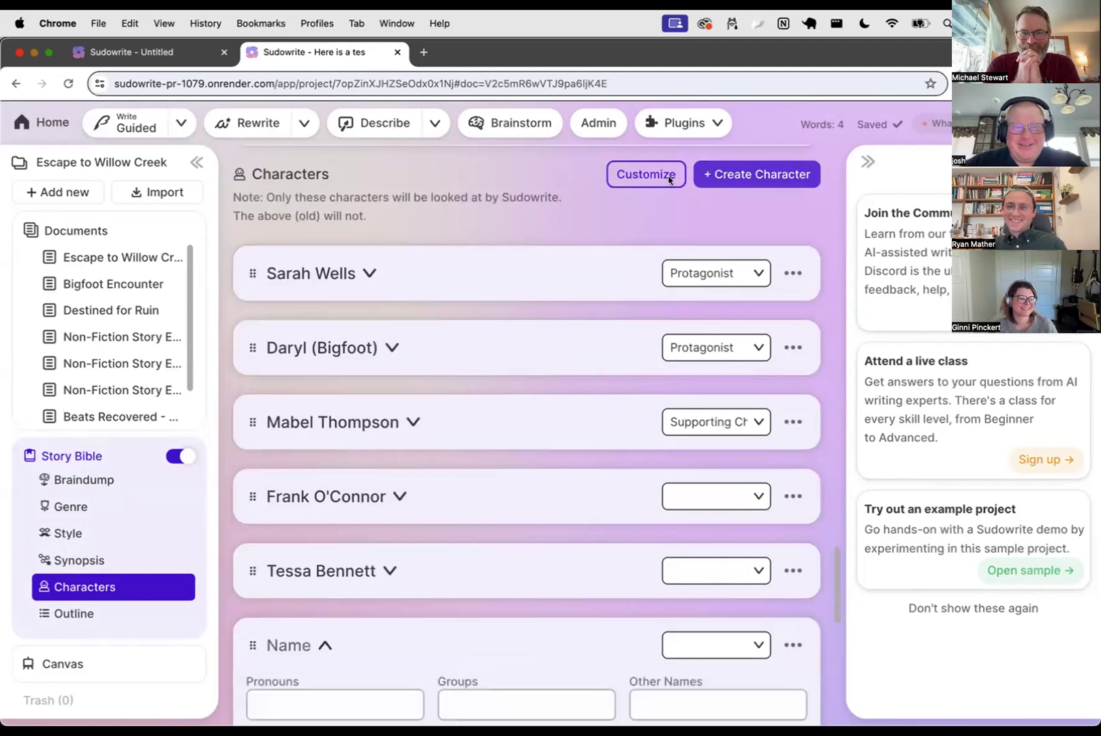
scroll(446, 269, down, 3)
scroll(446, 270, down, 2)
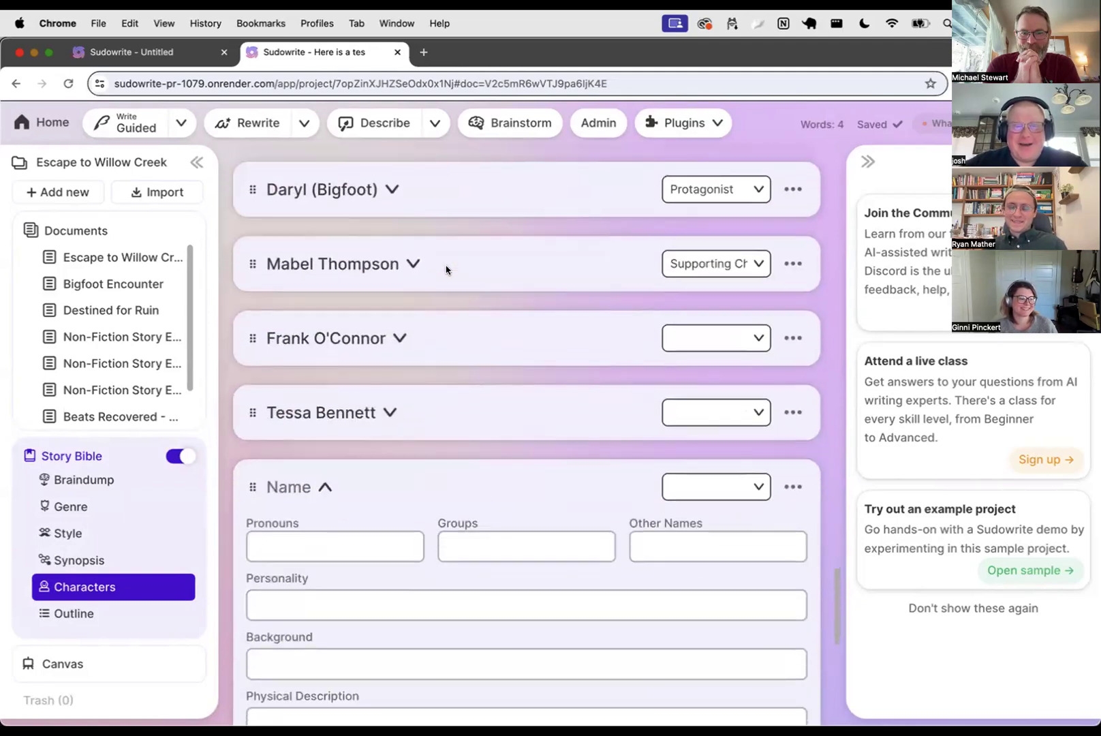
drag(243, 444, 246, 312)
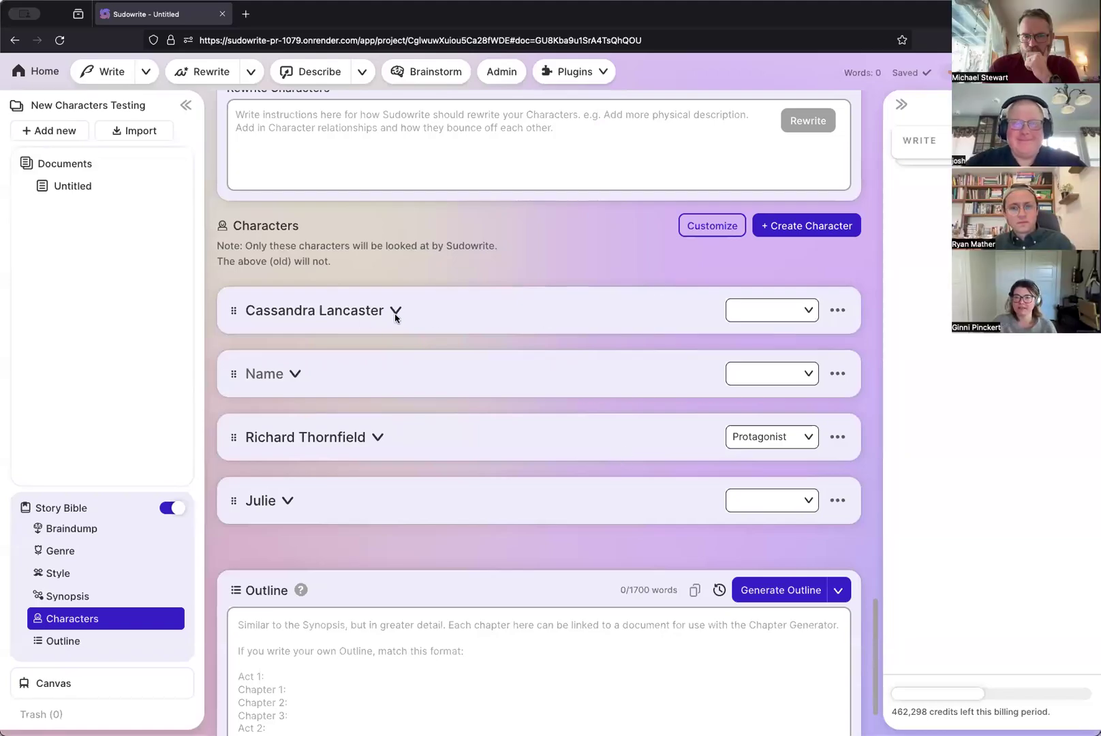
- Open the unnamed character to check its Physical Description field, then collapse it again
click(295, 374)
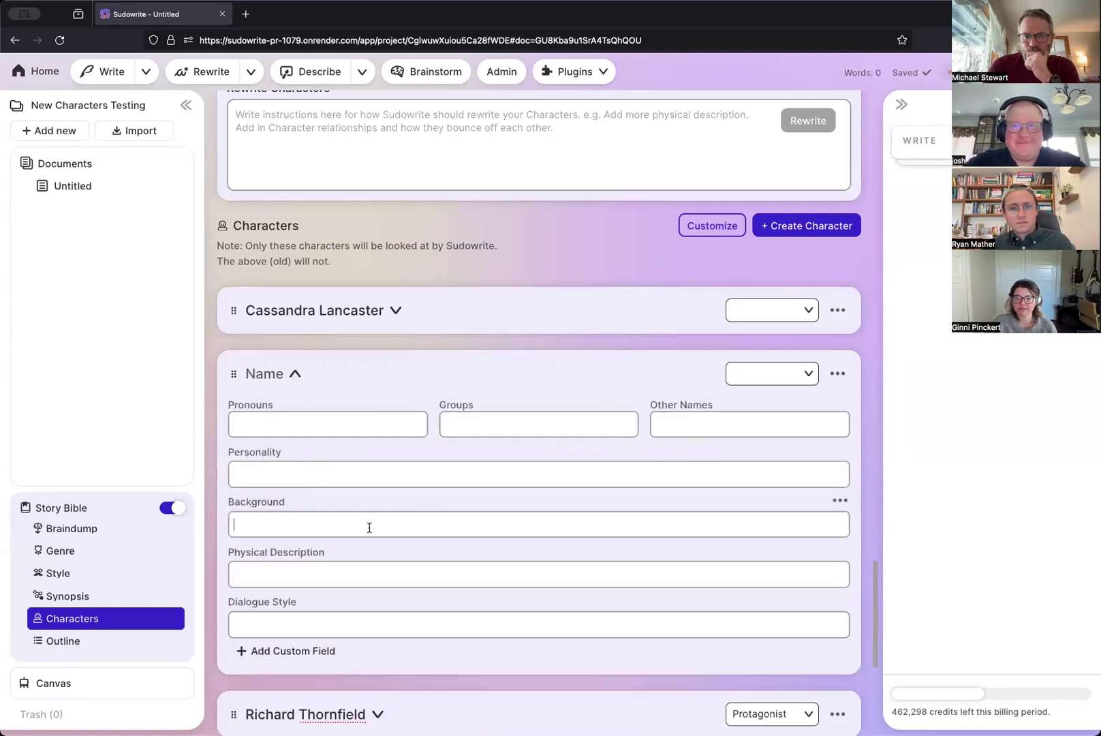
click(359, 579)
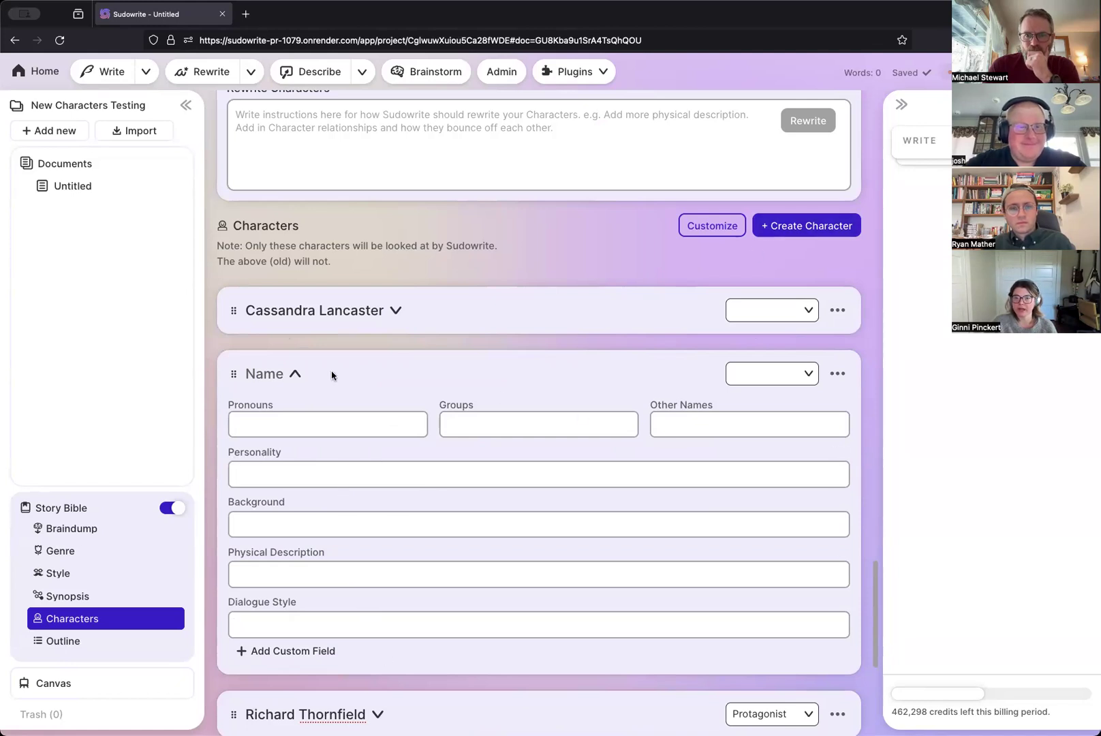
click(295, 374)
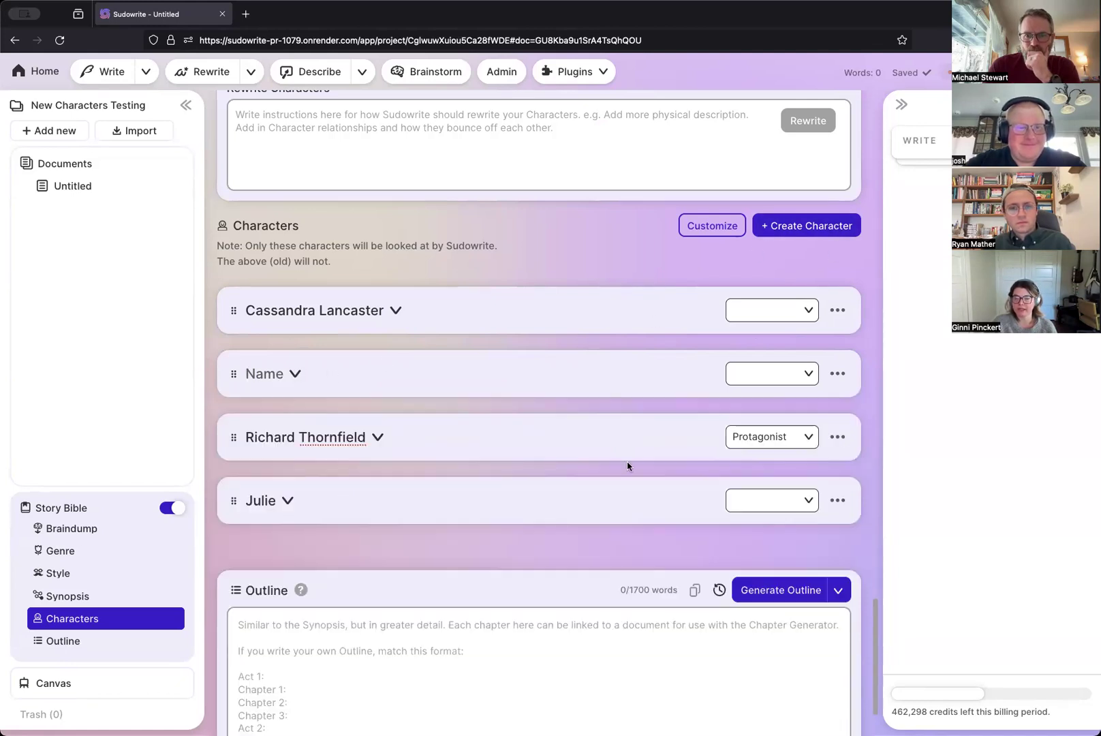
scroll(632, 464, down, 3)
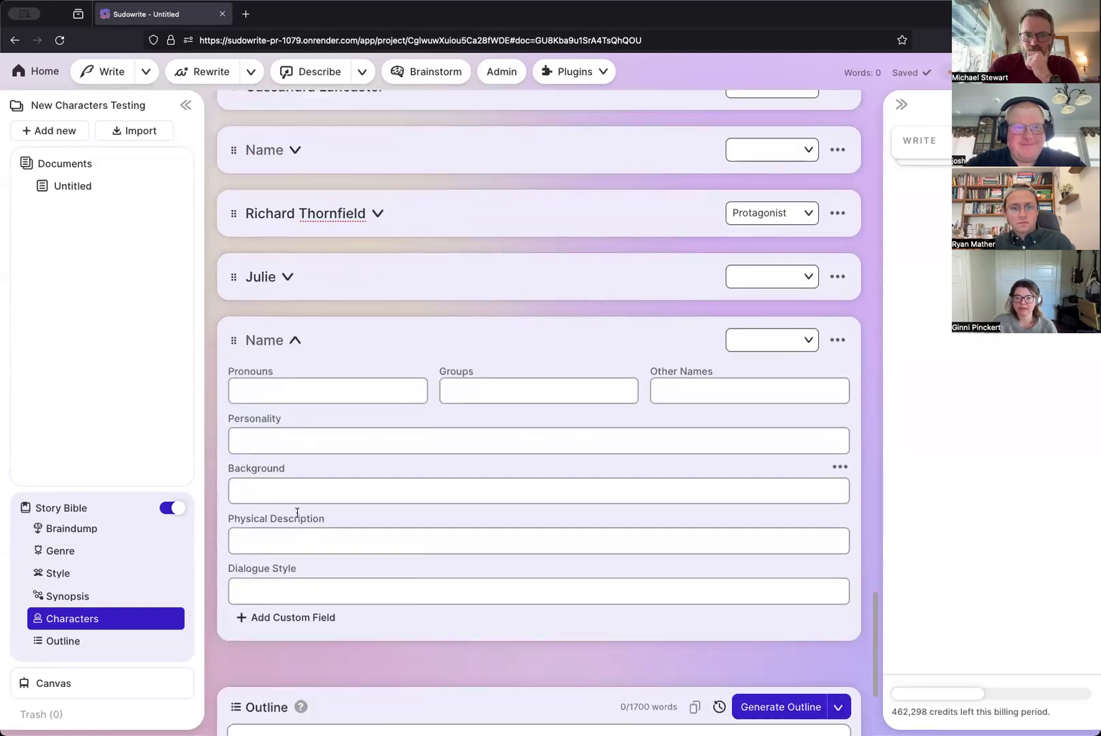
scroll(516, 571, up, 5)
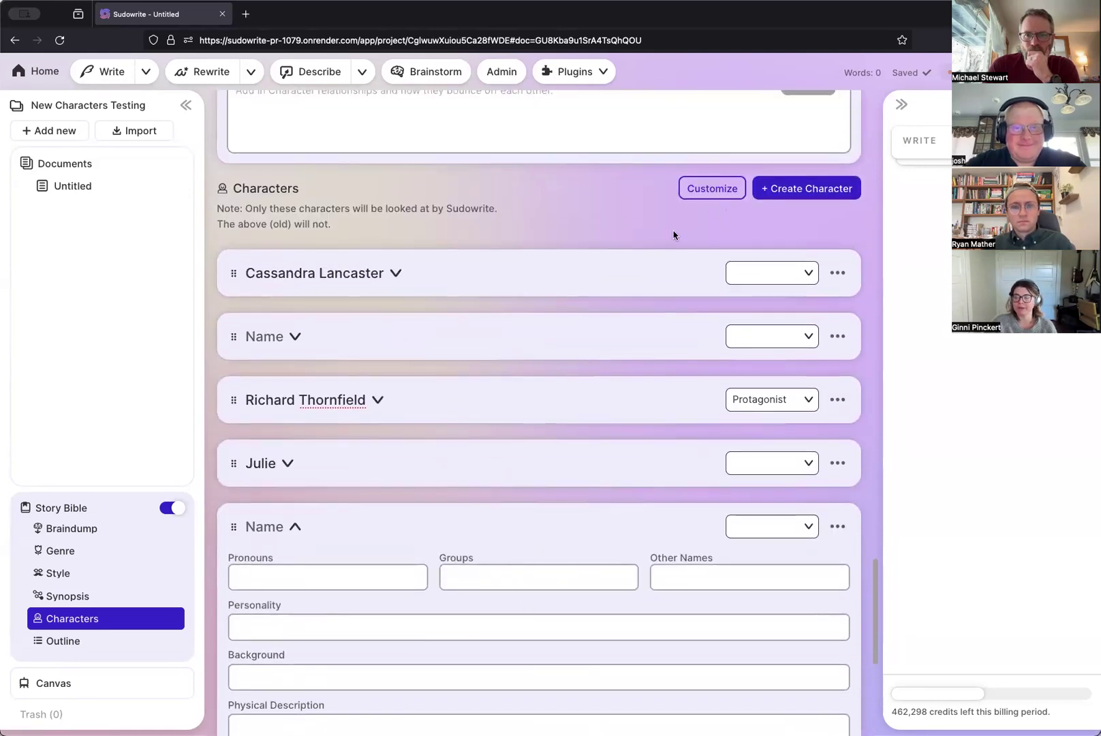
- In the default character traits settings, rename Physical Description to 'Looks like...'
click(724, 194)
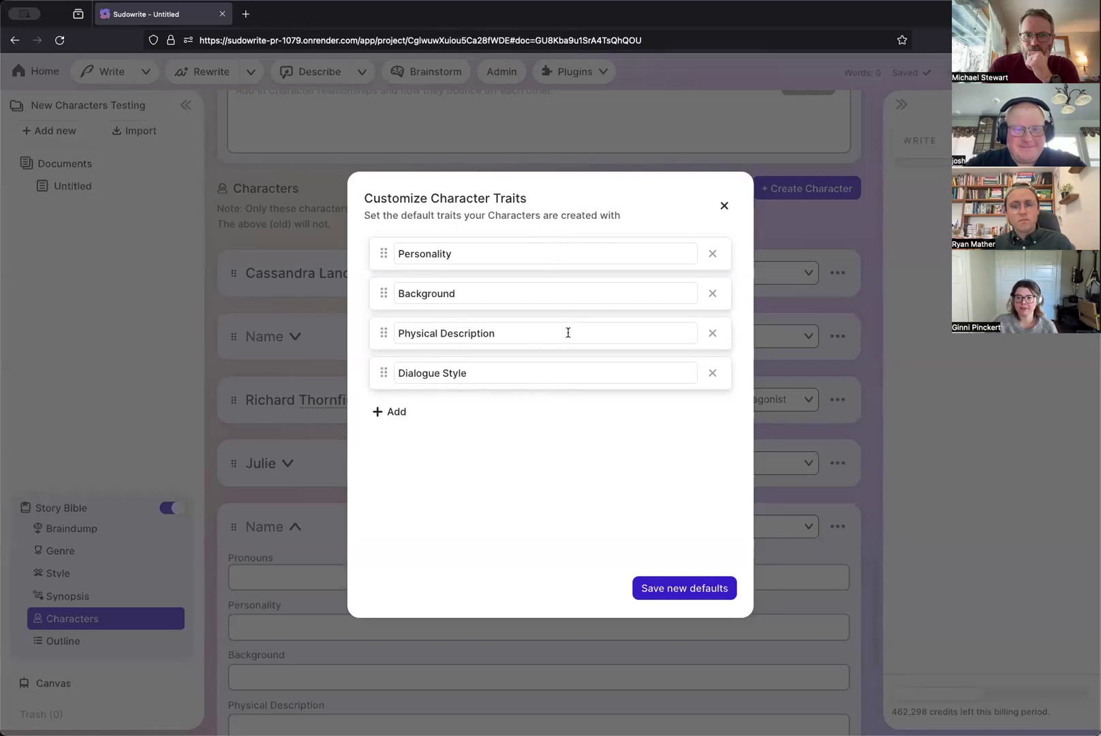
drag(568, 332, 386, 323)
key(BackSpace)
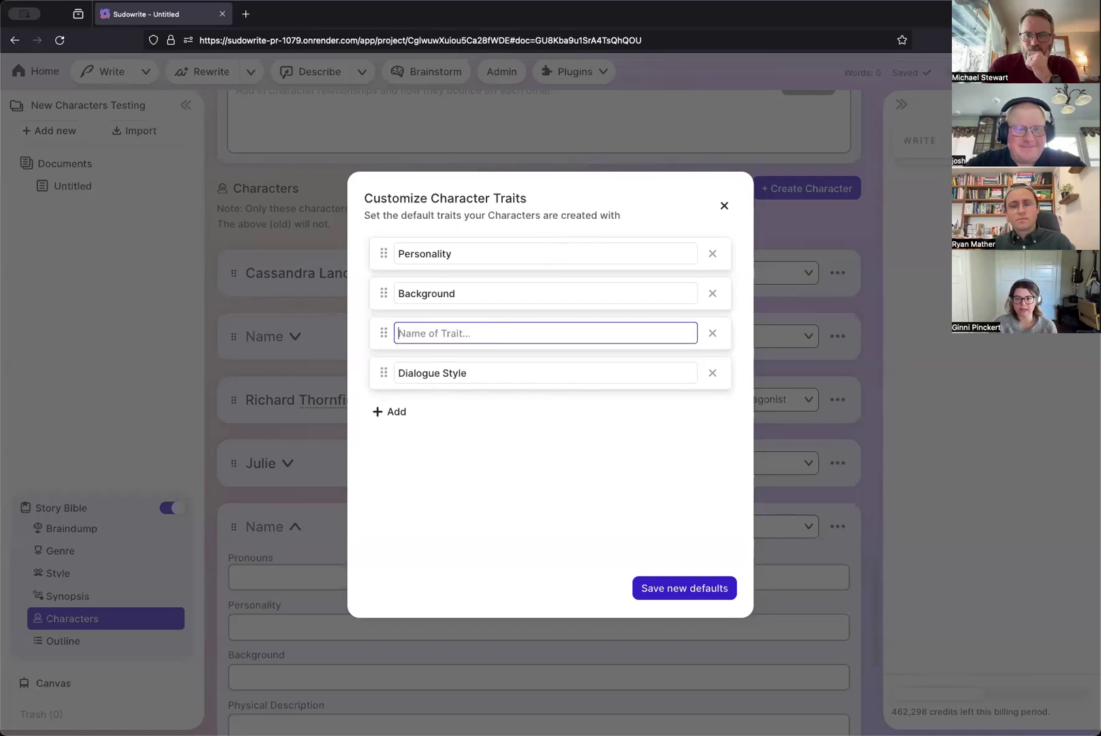
text(Looks like...)
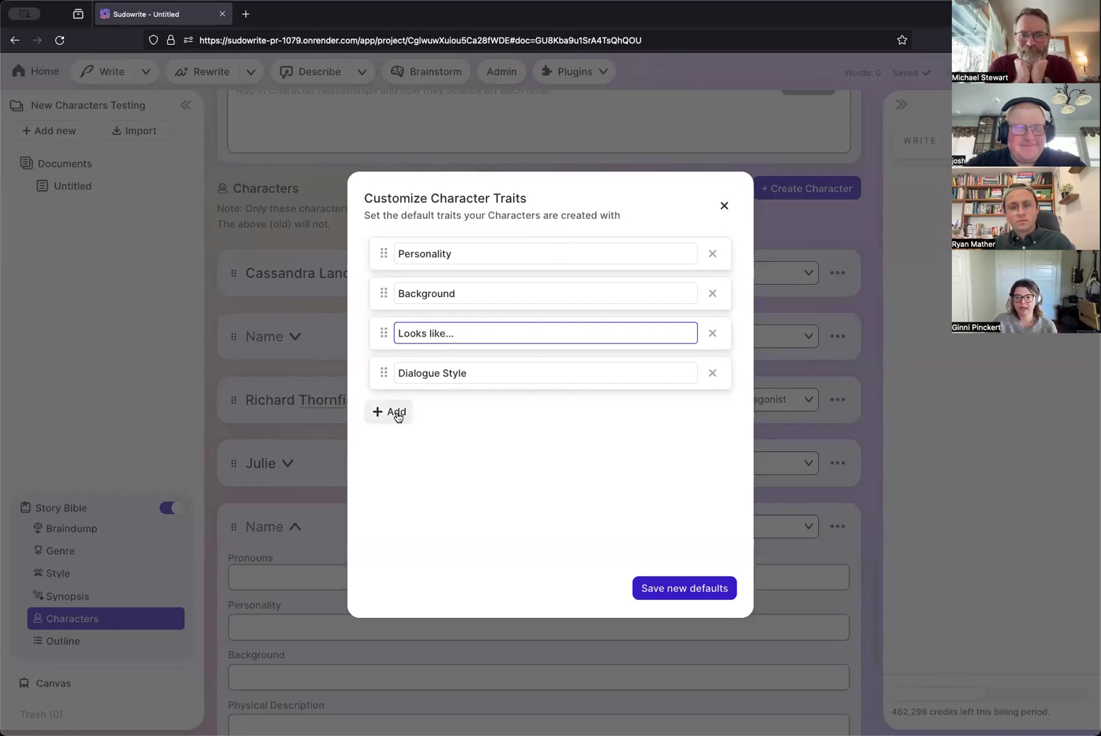
- Add two more default traits, Motivation and Core Wound
click(397, 413)
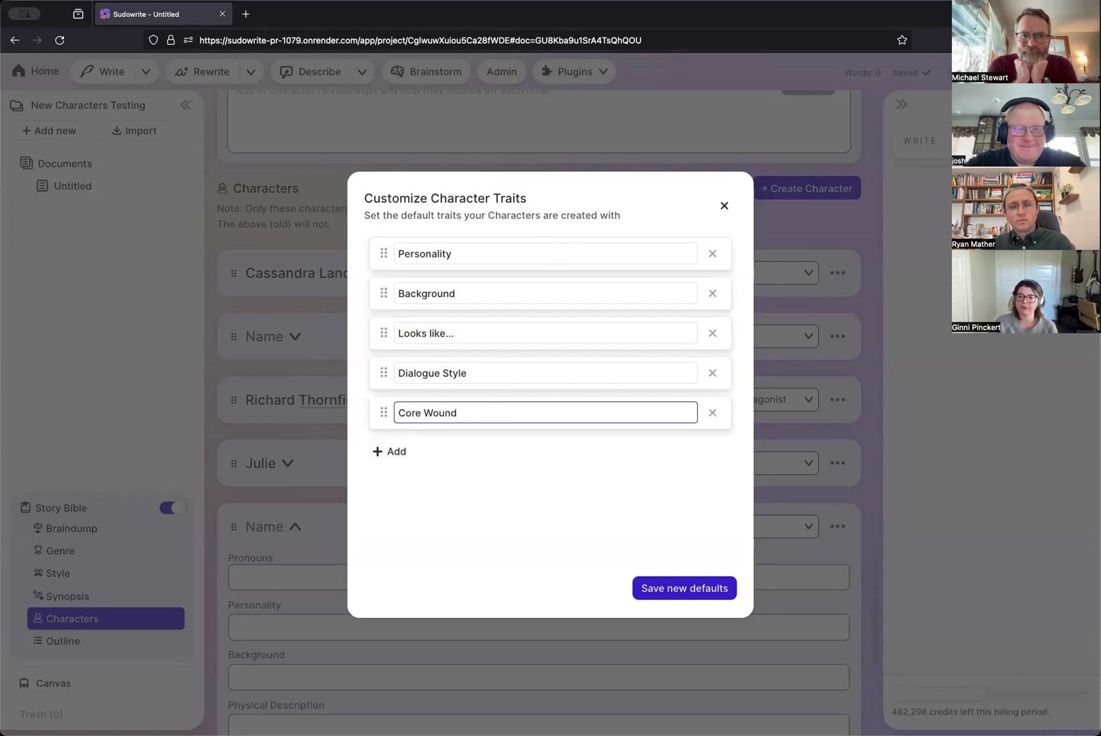
click(393, 453)
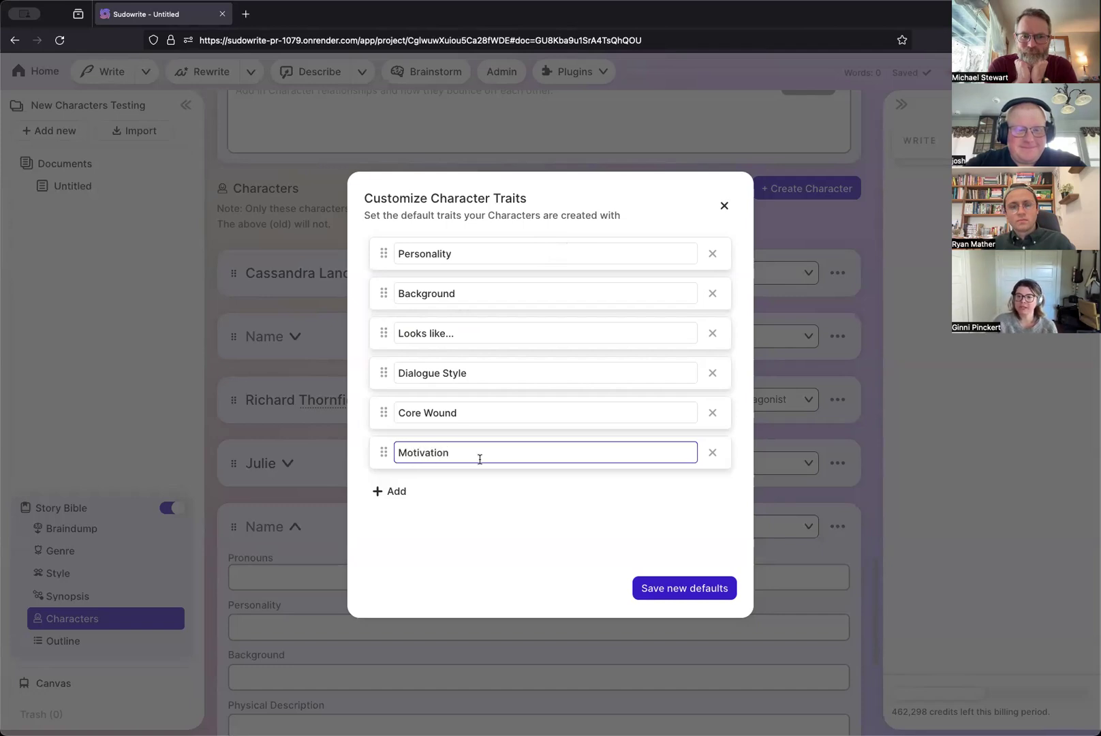
click(471, 488)
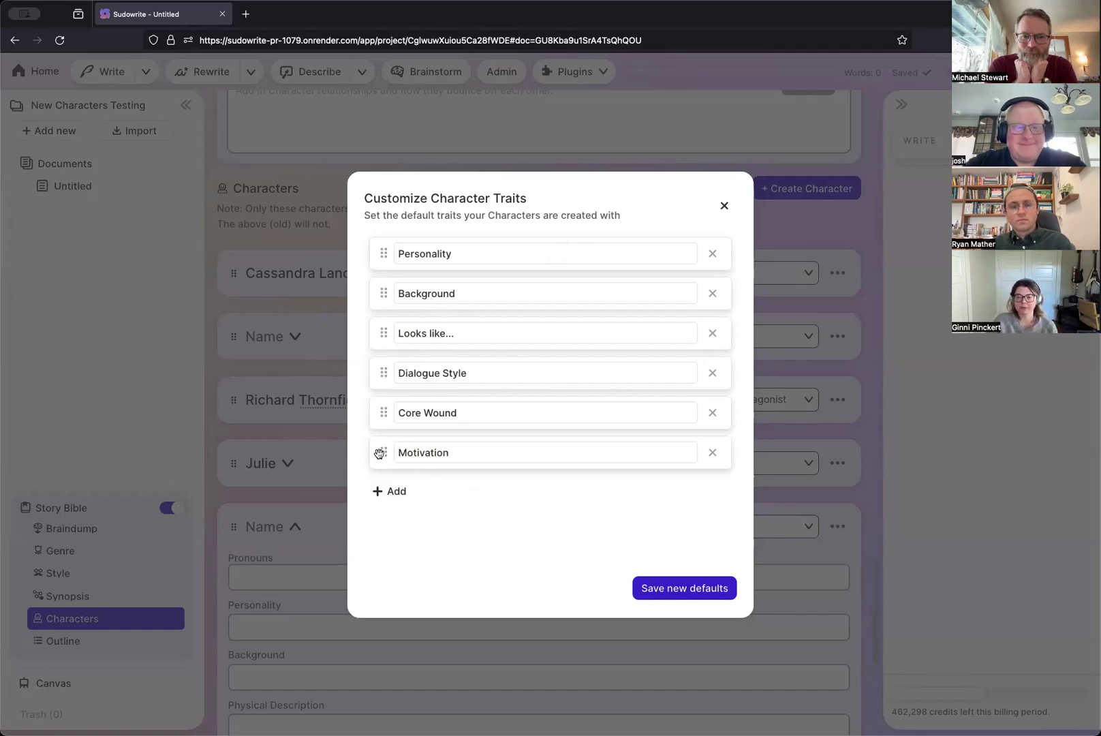
- Reorder the traits: Motivation first, Core Wound above Dialogue Style, Looks like... last, then save
drag(380, 453, 367, 255)
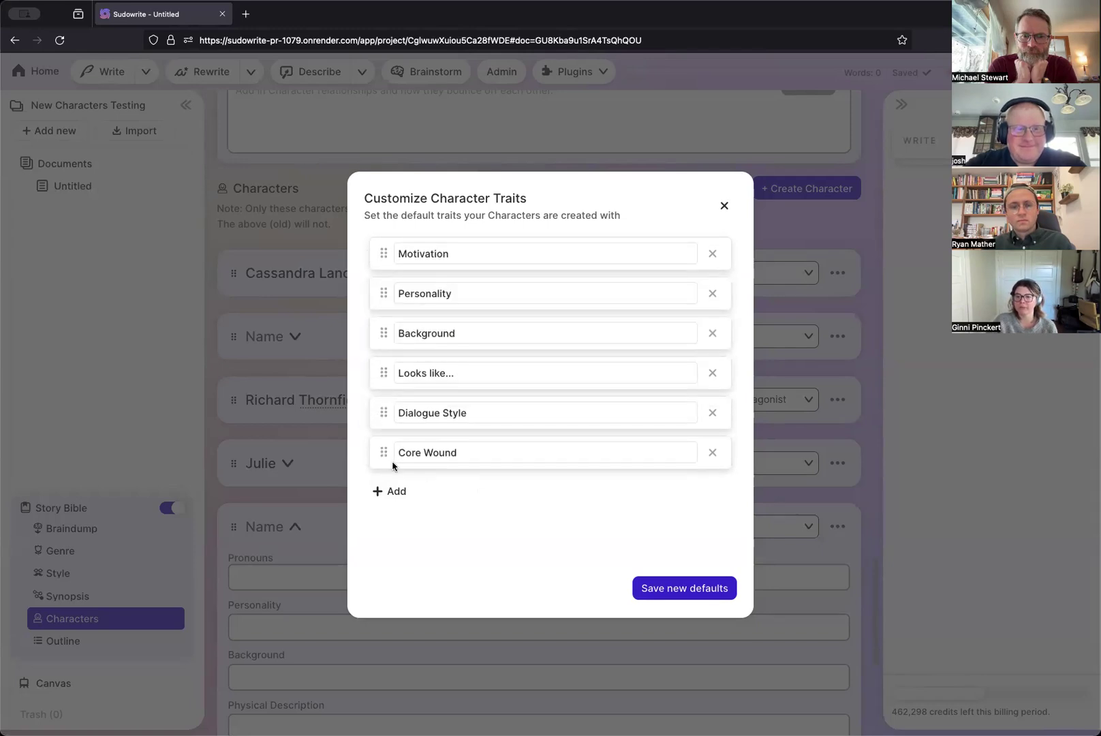
drag(383, 370, 385, 450)
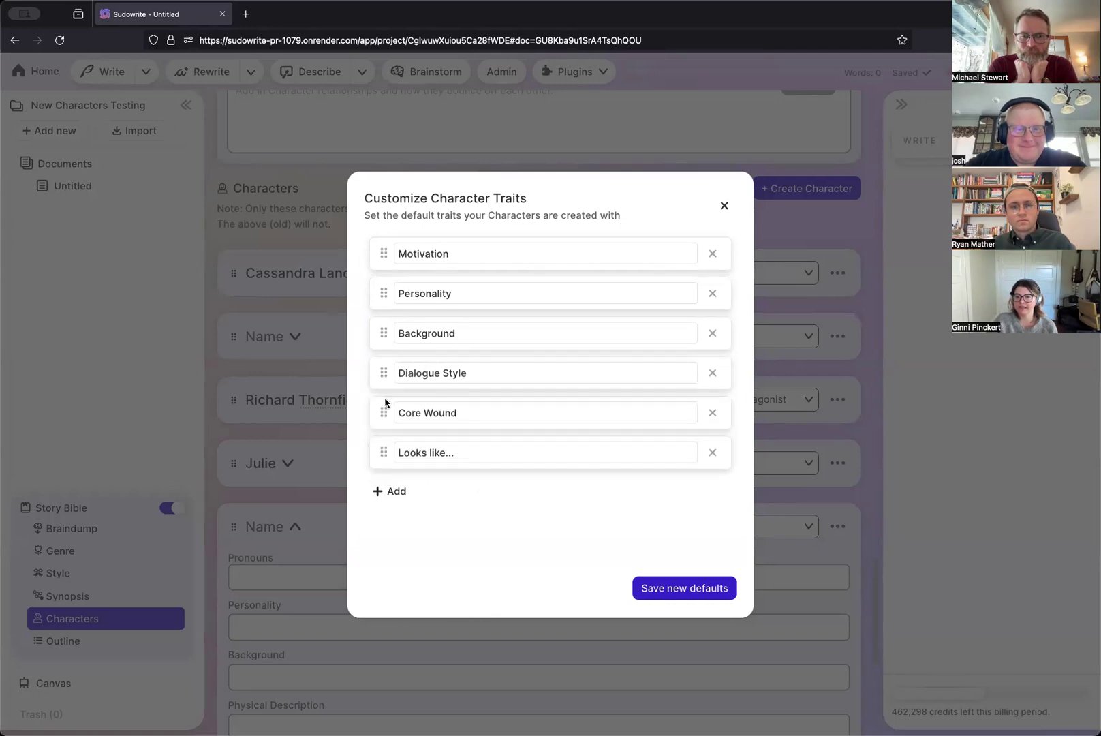
drag(384, 375, 384, 413)
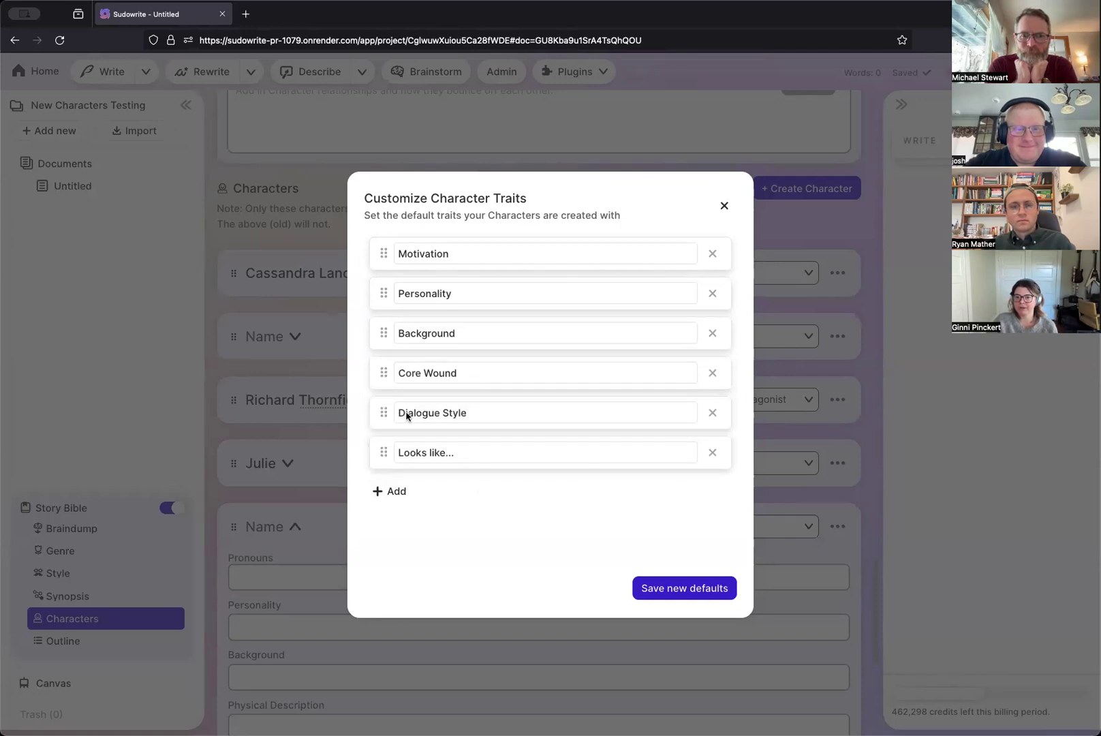
click(652, 589)
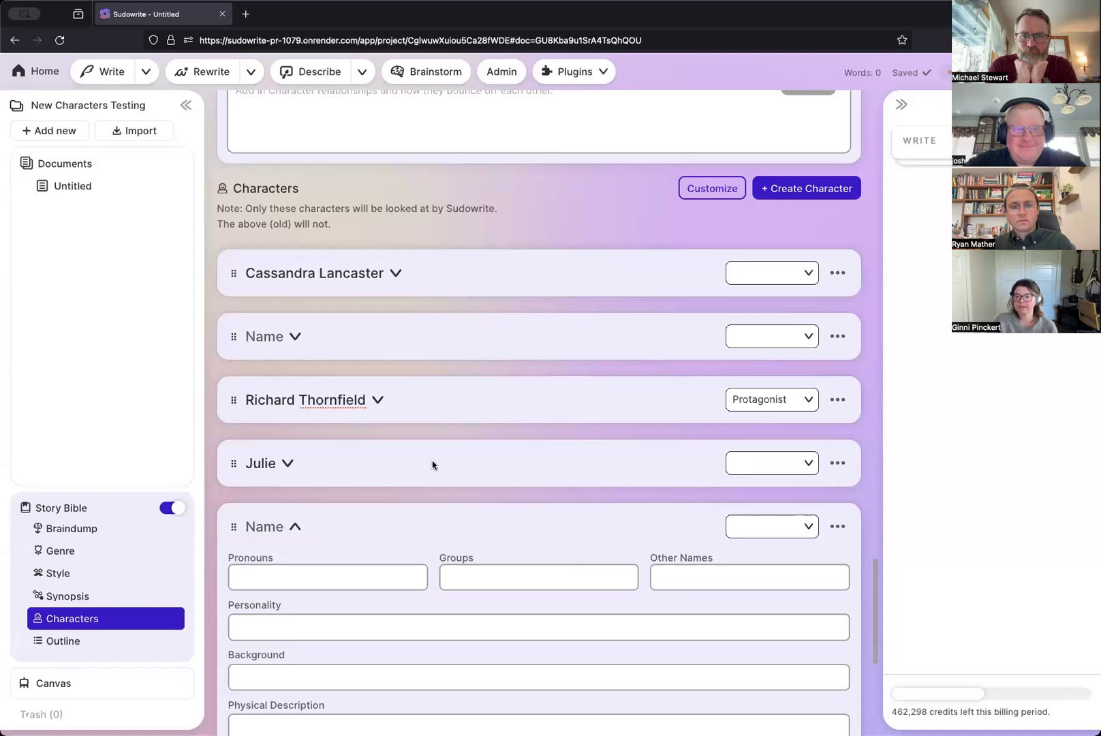
- Collapse the last Name card and create a new character carrying the new default traits
click(295, 527)
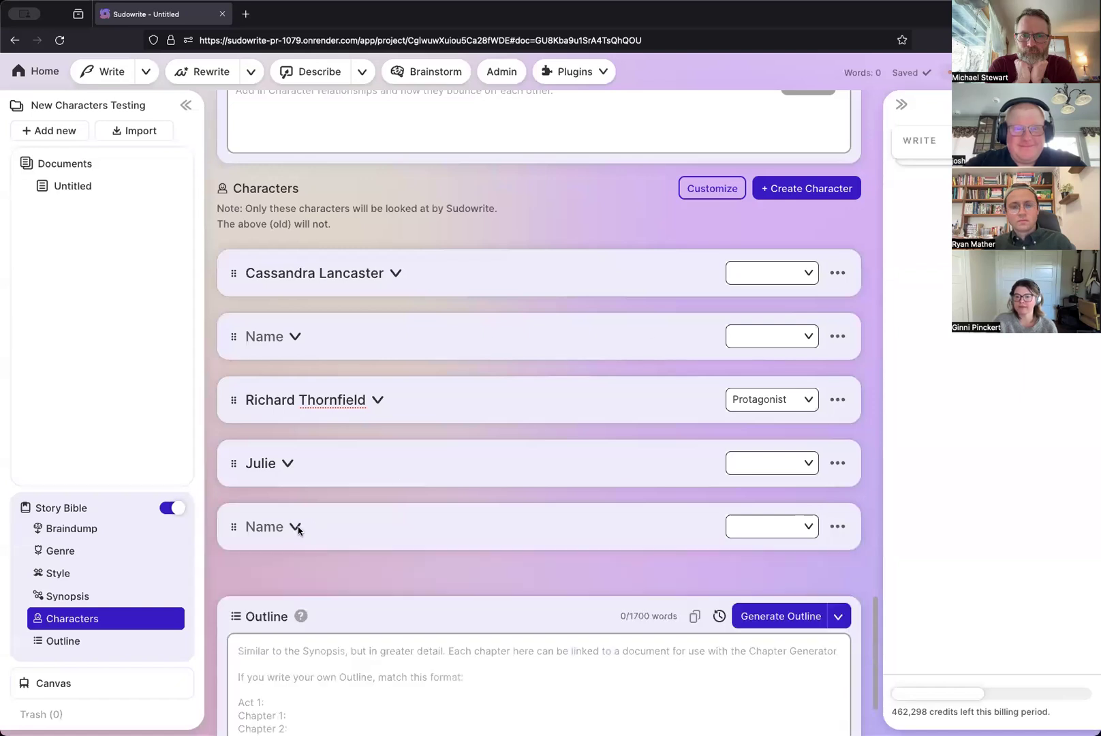
click(803, 189)
scroll(651, 314, down, 4)
click(311, 386)
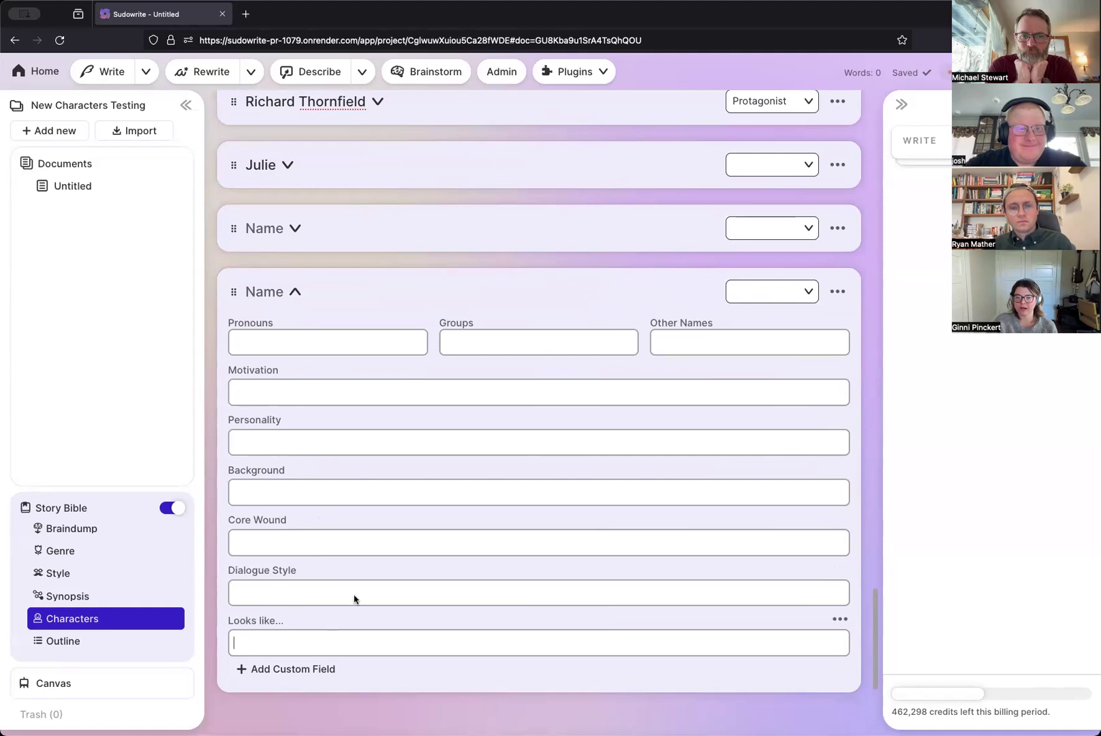
scroll(413, 393, down, 2)
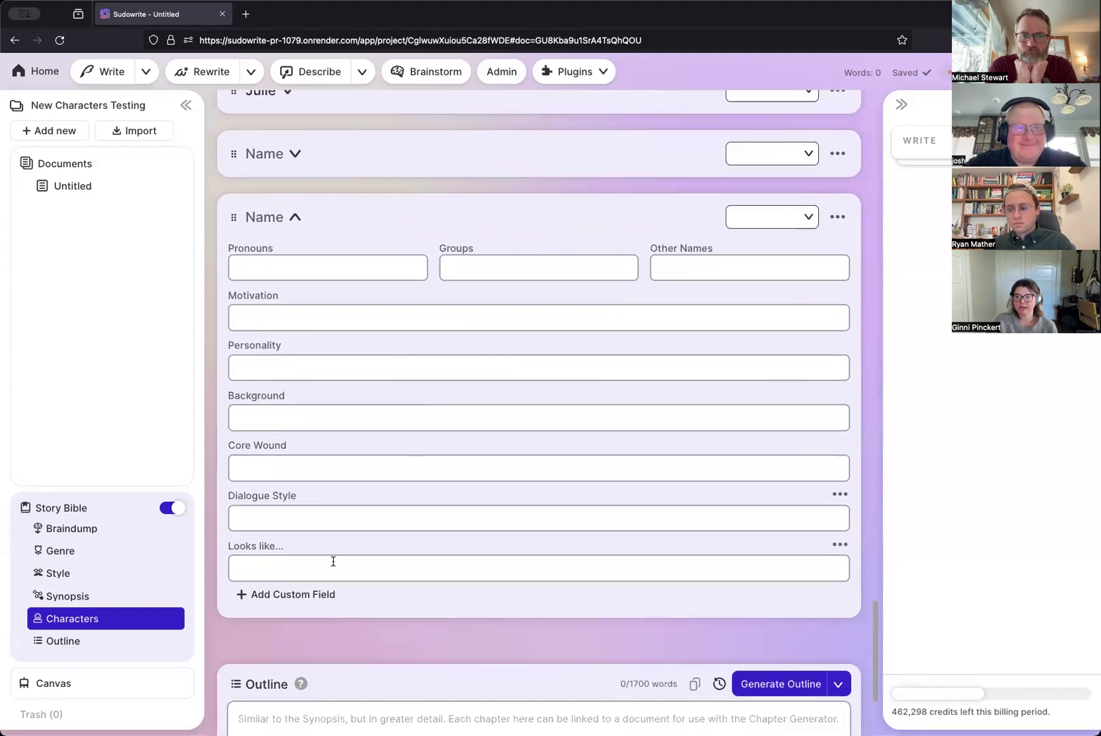
- Add an empty custom field to the new character, then delete it
click(283, 597)
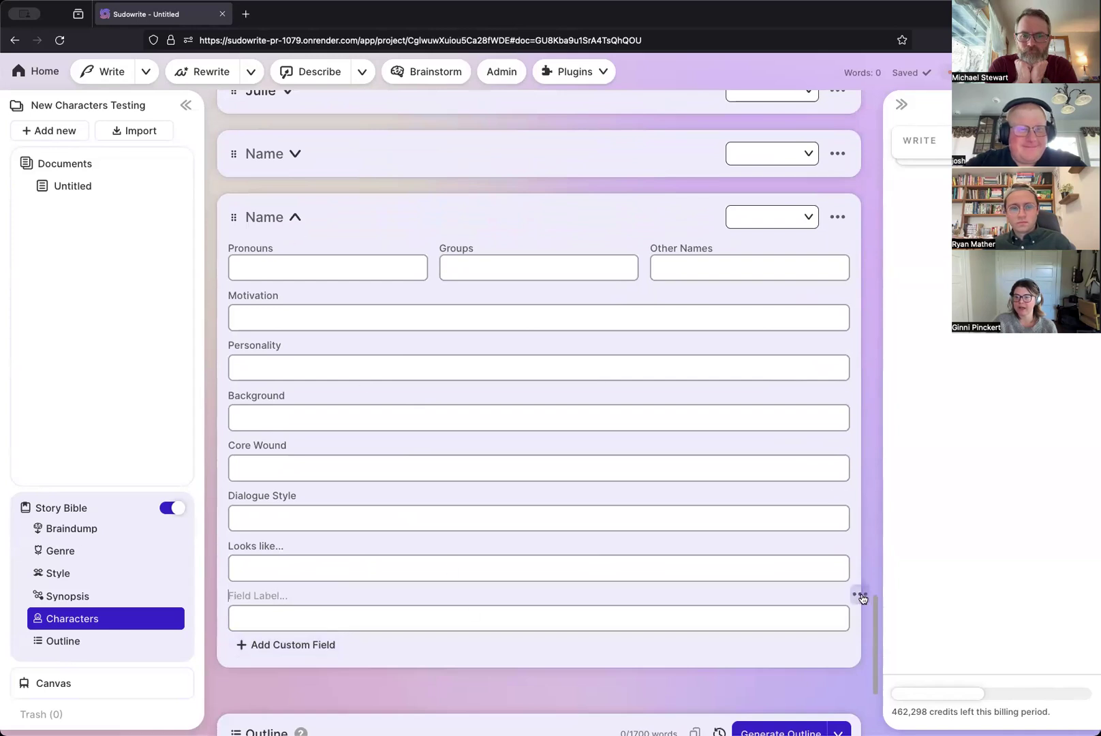
click(859, 595)
click(783, 660)
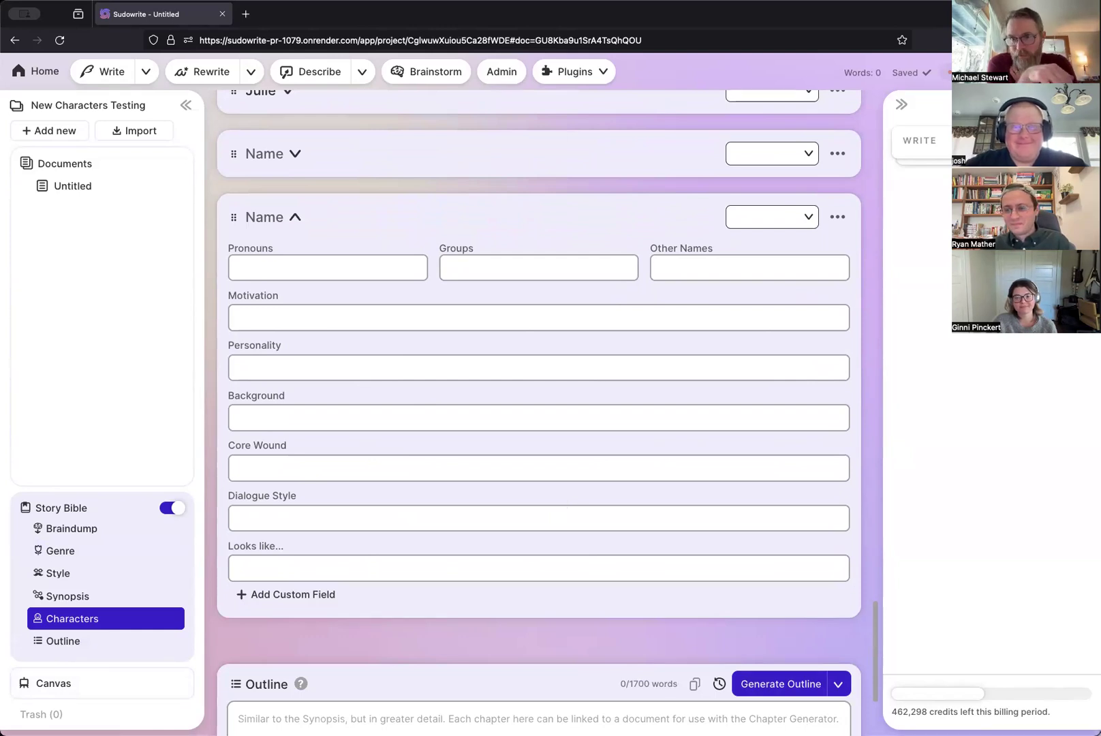
scroll(425, 509, up, 5)
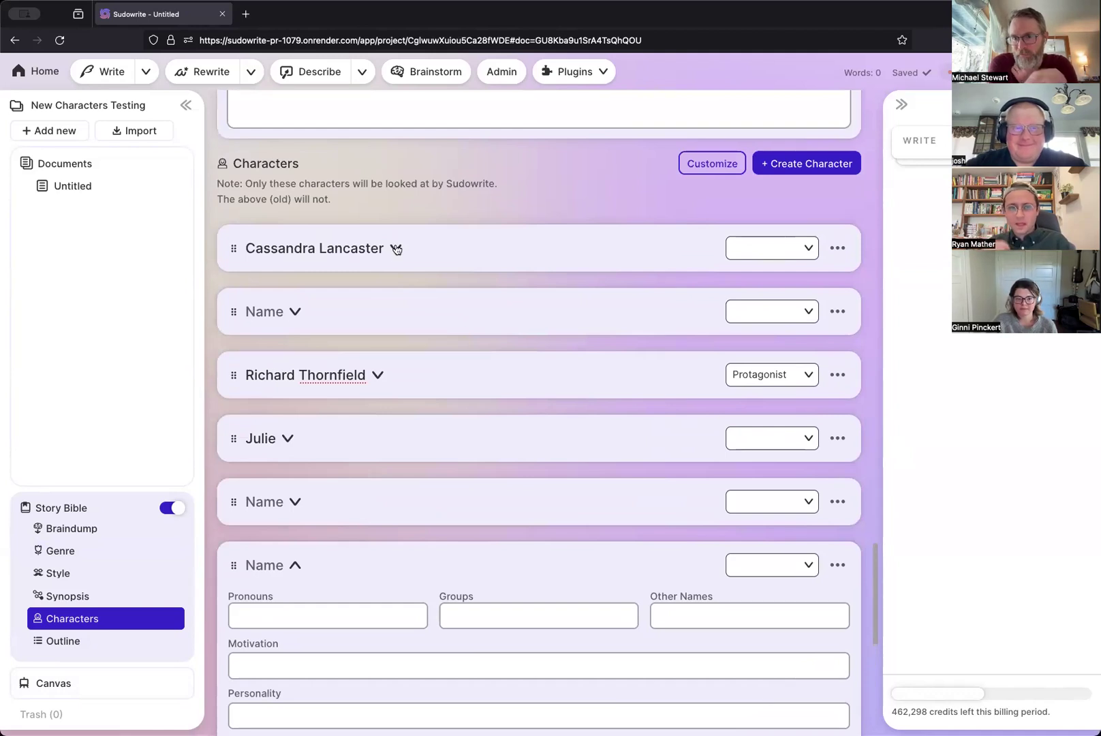
- Expand and collapse Cassandra Lancaster, review the default trait names, and close the settings without saving
click(396, 250)
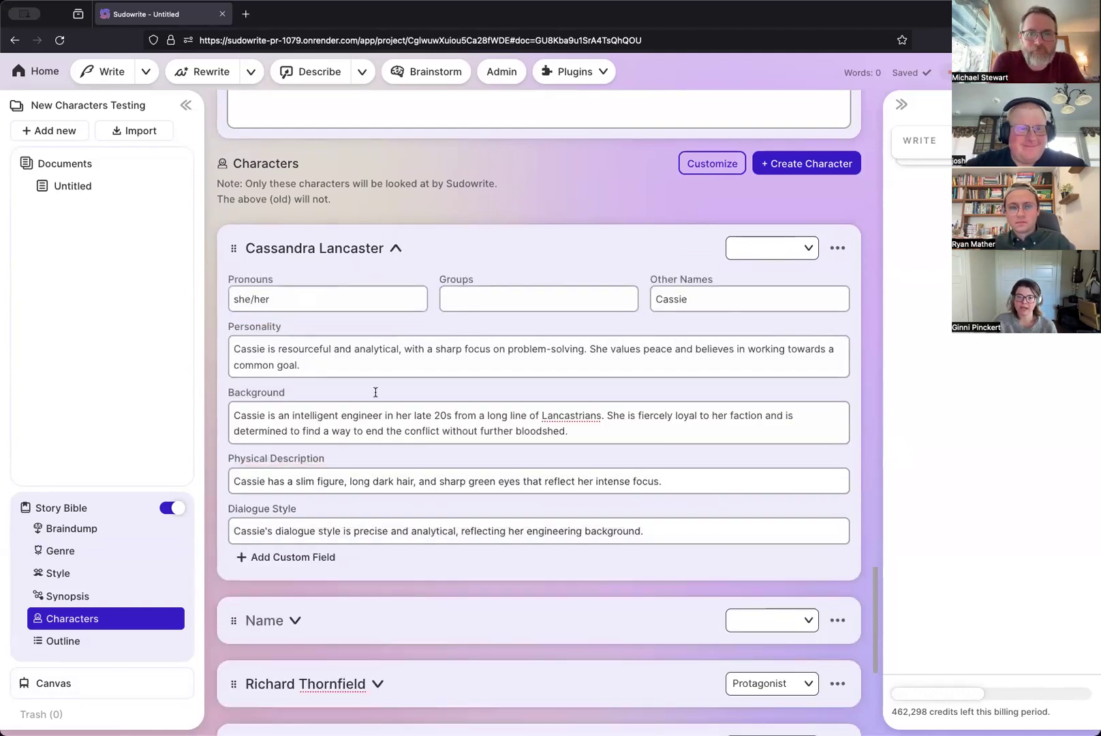
click(396, 249)
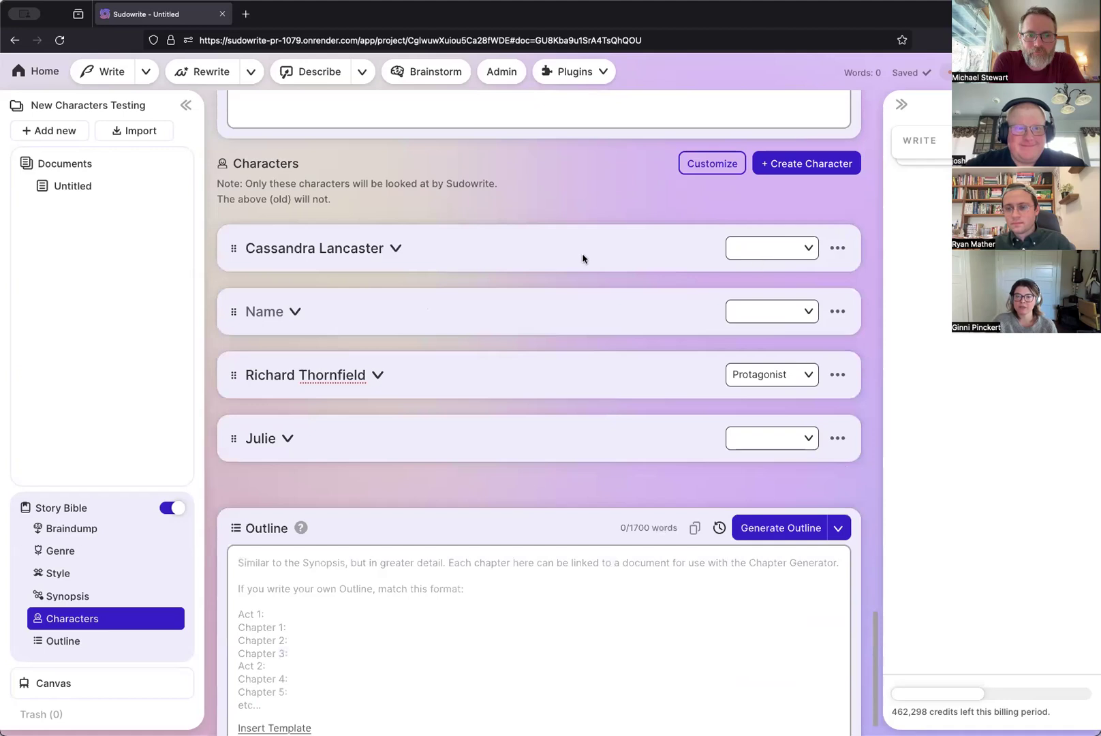
click(712, 167)
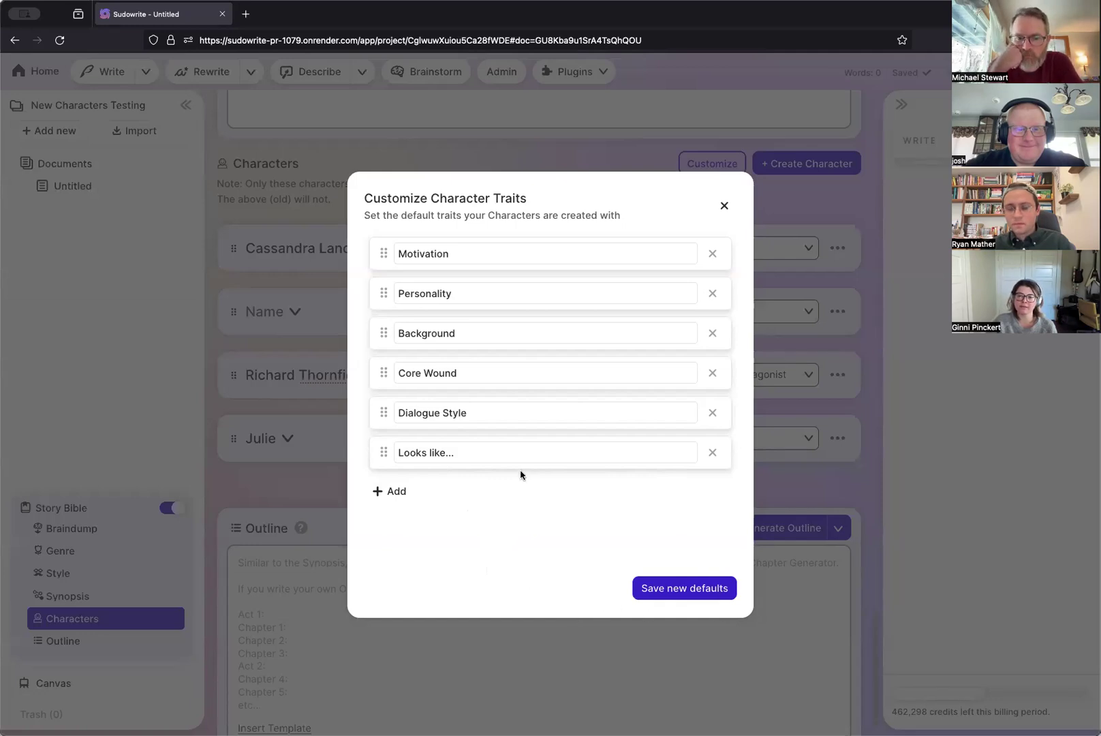
click(484, 249)
click(489, 296)
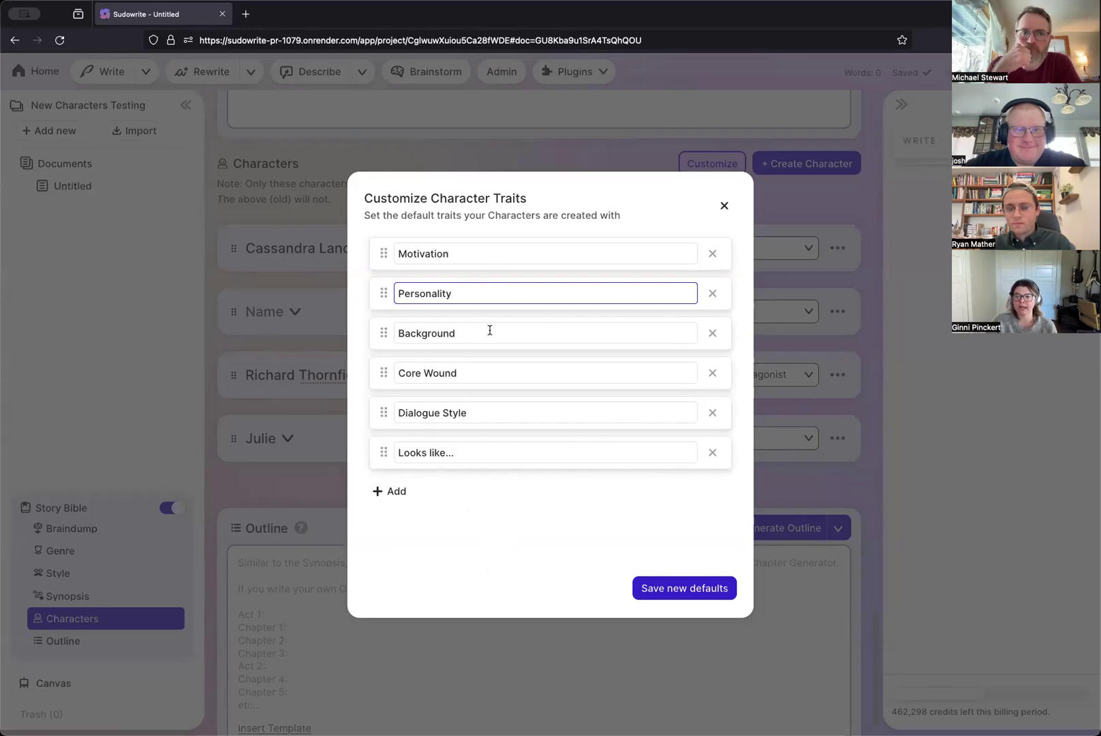
click(498, 246)
click(500, 376)
click(488, 450)
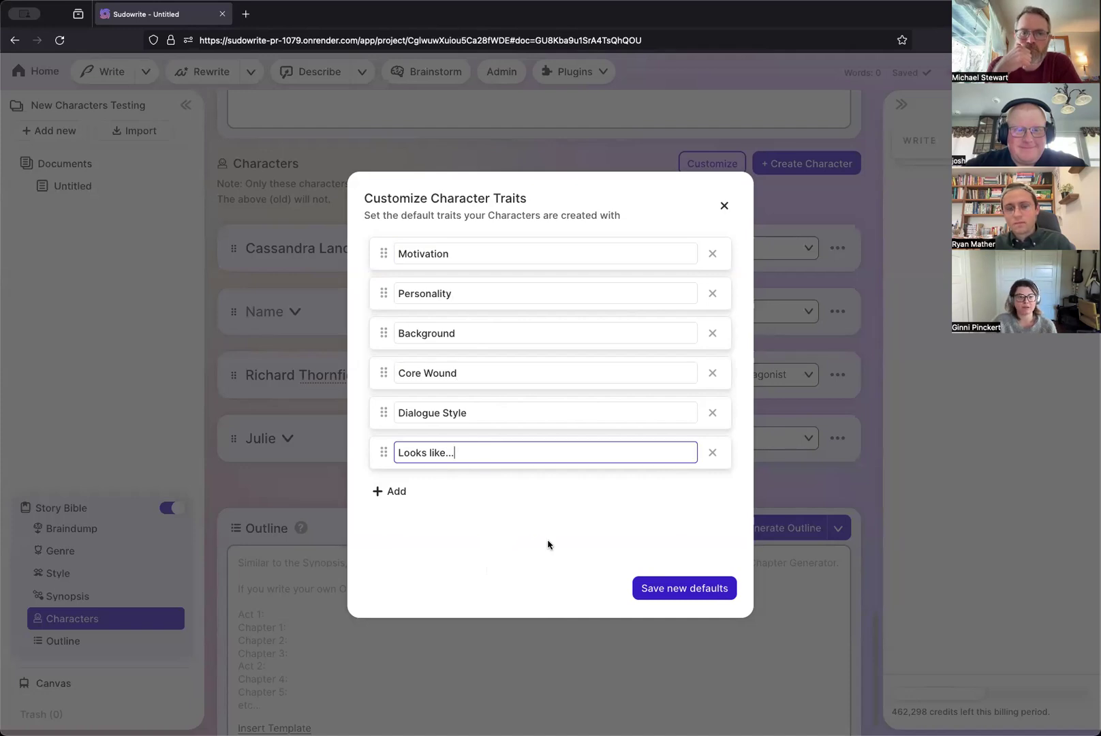
click(724, 206)
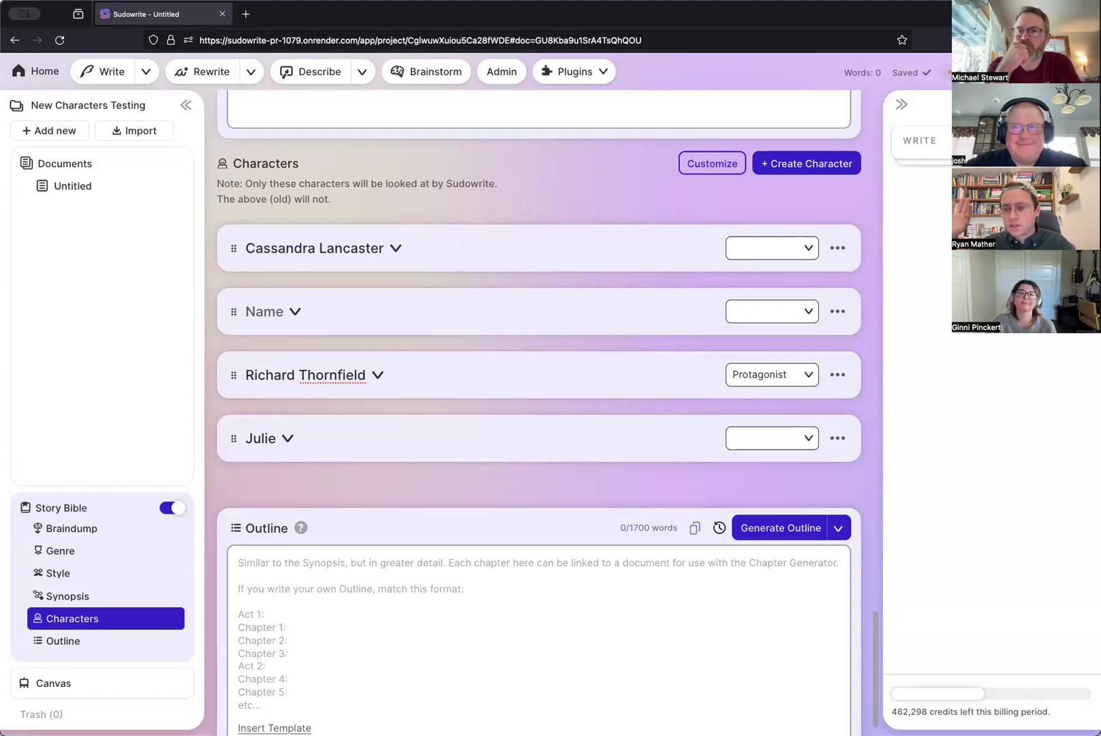
- Reopen Cassandra Lancaster's card, click into Dialogue Style, and bring up Customize Character Traits
click(395, 248)
click(660, 531)
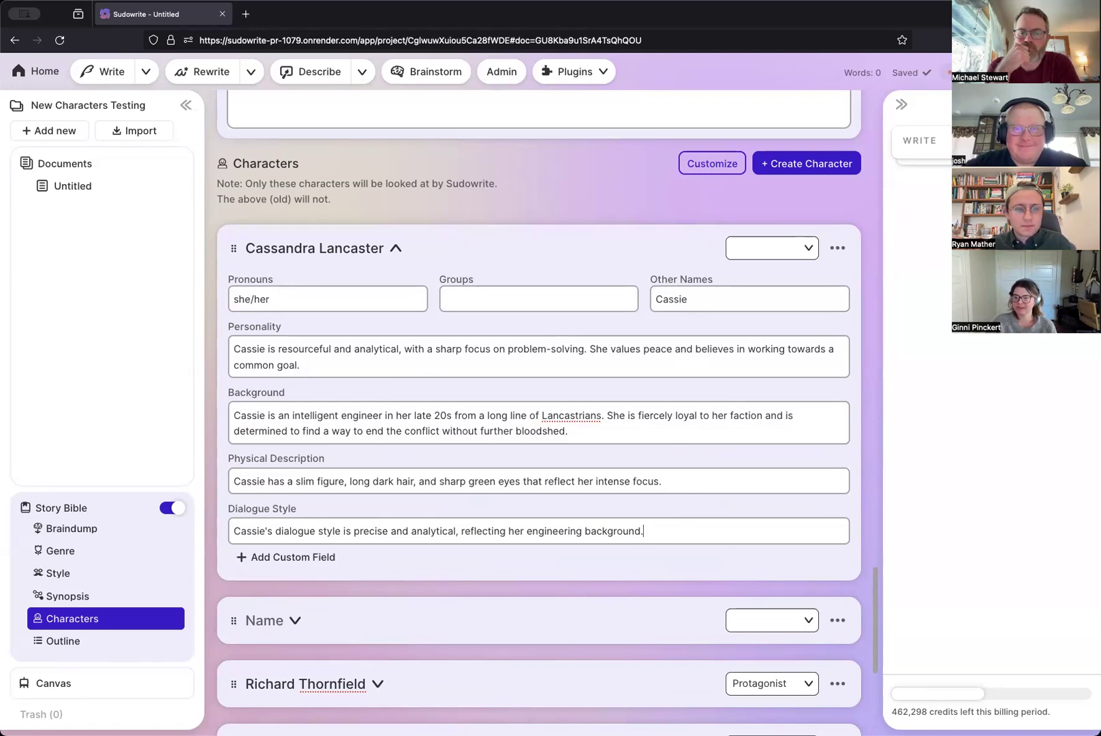
click(720, 174)
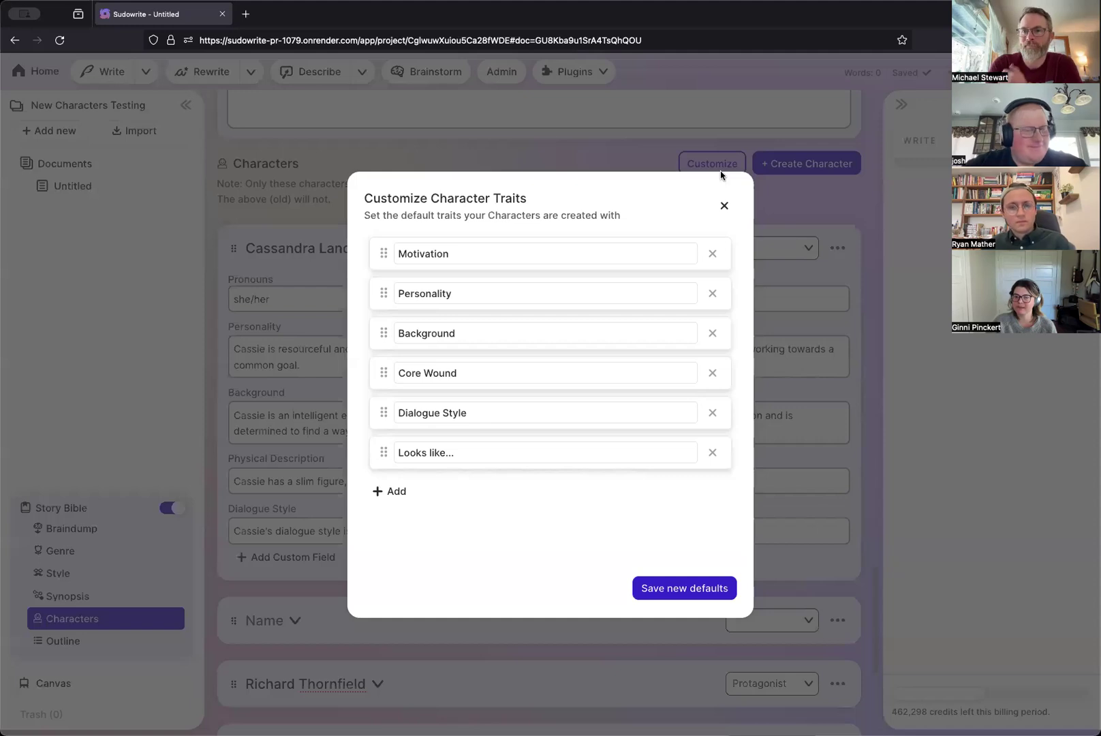